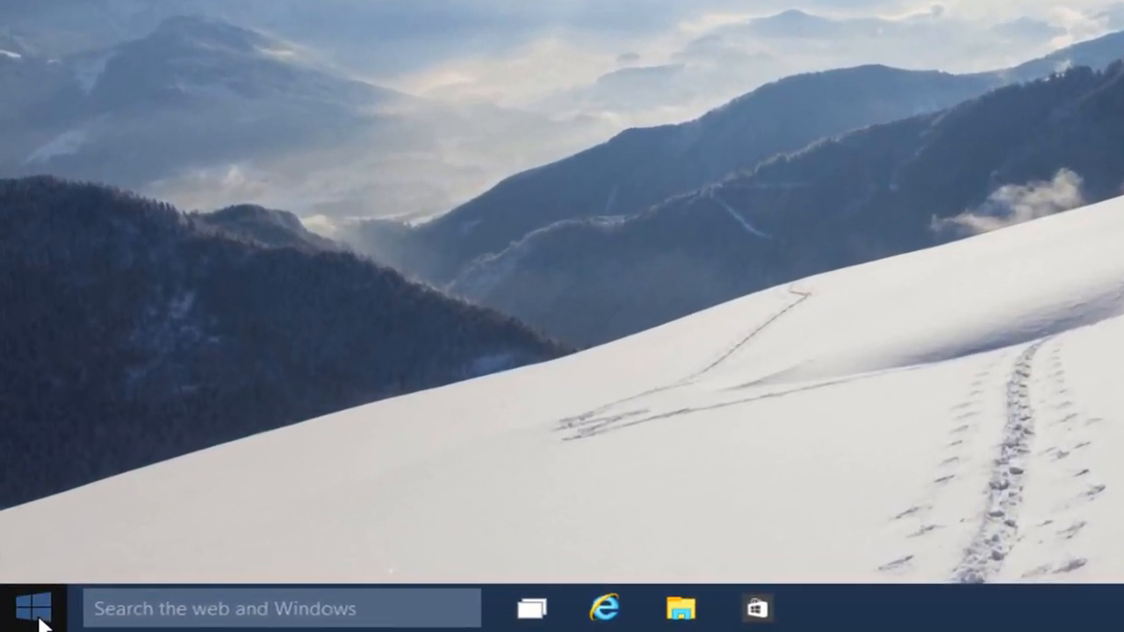
Bring up the Run prompt from the Start button's tools menu and clear its prefilled command.
{"action": "right_click", "coordinate": [35, 611]}
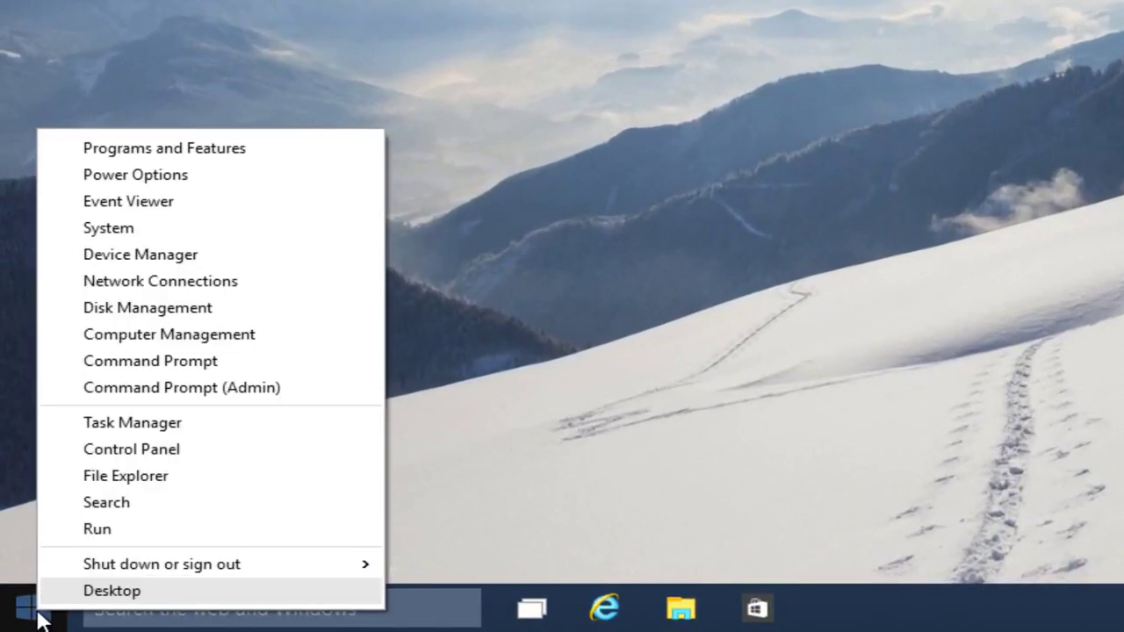
{"action": "left_click", "coordinate": [103, 531]}
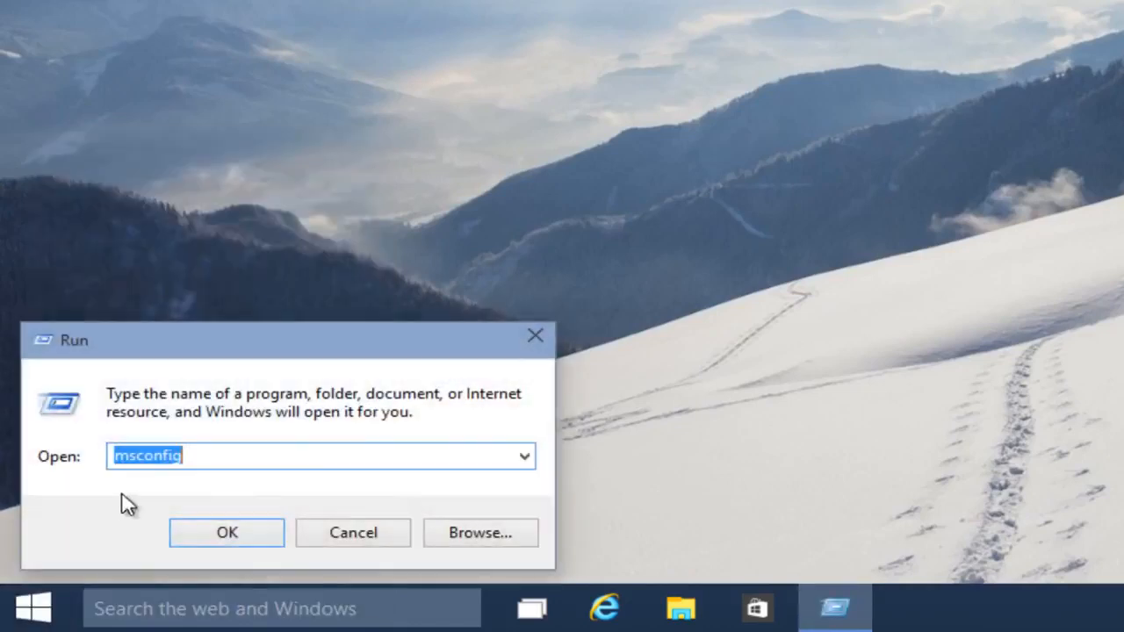
{"action": "key", "text": "BackSpace"}
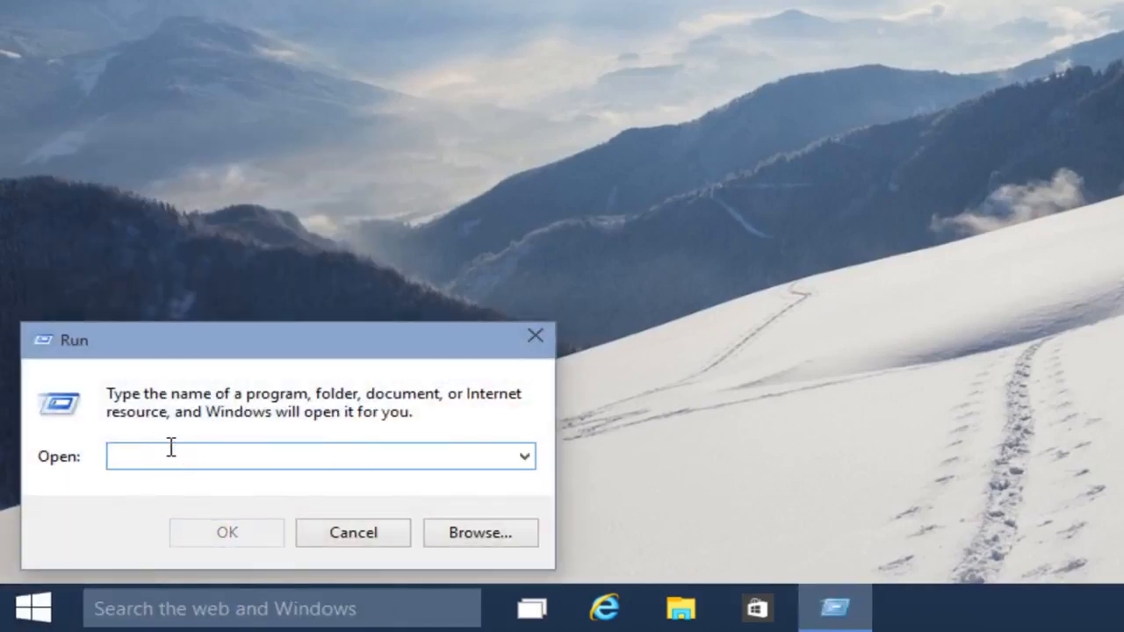
{"action": "type", "text": "msc"}
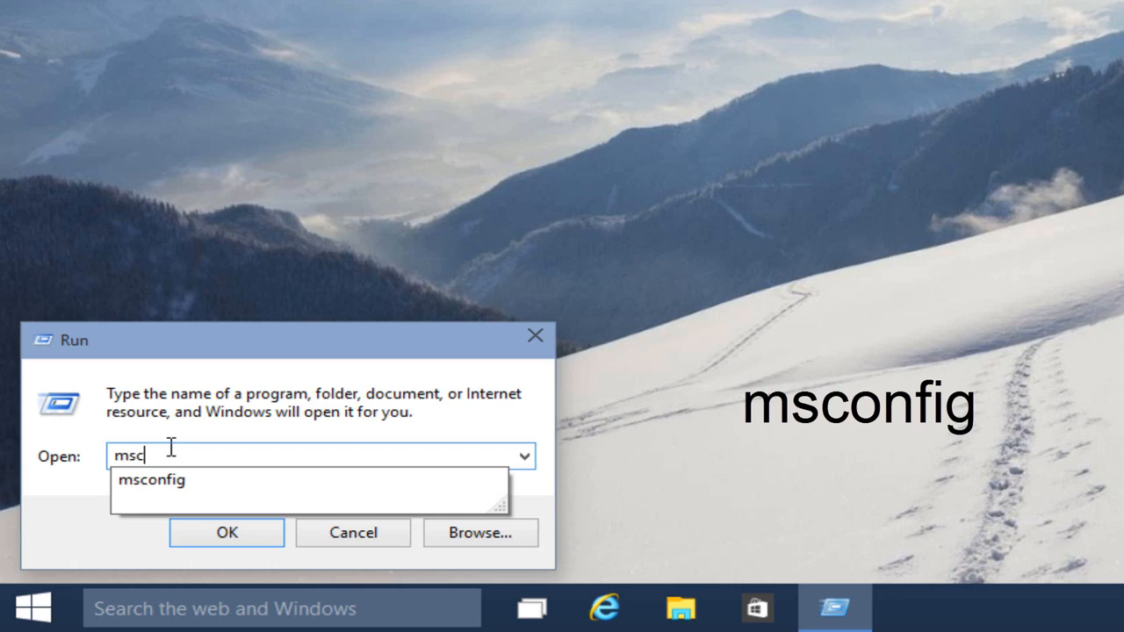
{"action": "type", "text": "onfig"}
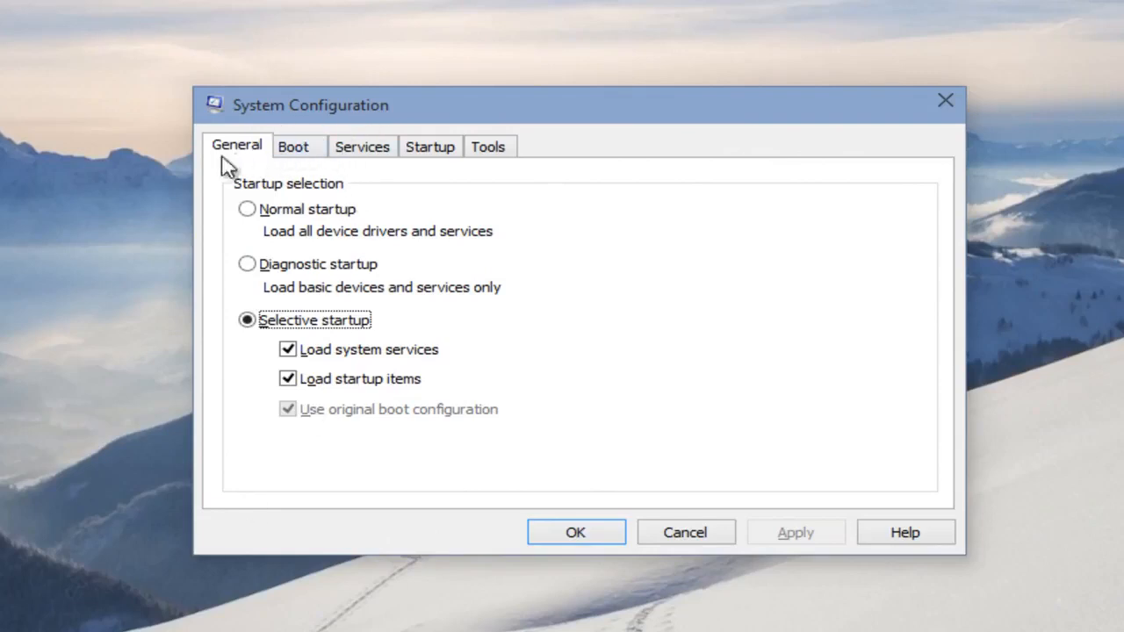
Enable Safe boot (Minimal) on the Boot settings, apply it and confirm to get the restart prompt.
{"action": "left_click", "coordinate": [299, 147]}
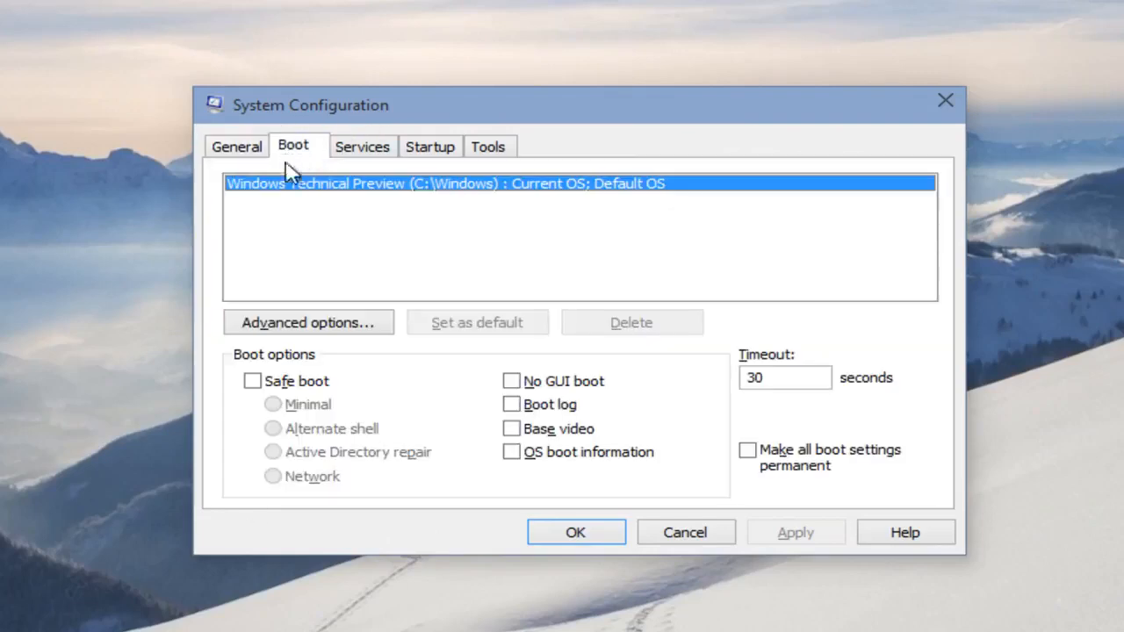
{"action": "left_click", "coordinate": [252, 381]}
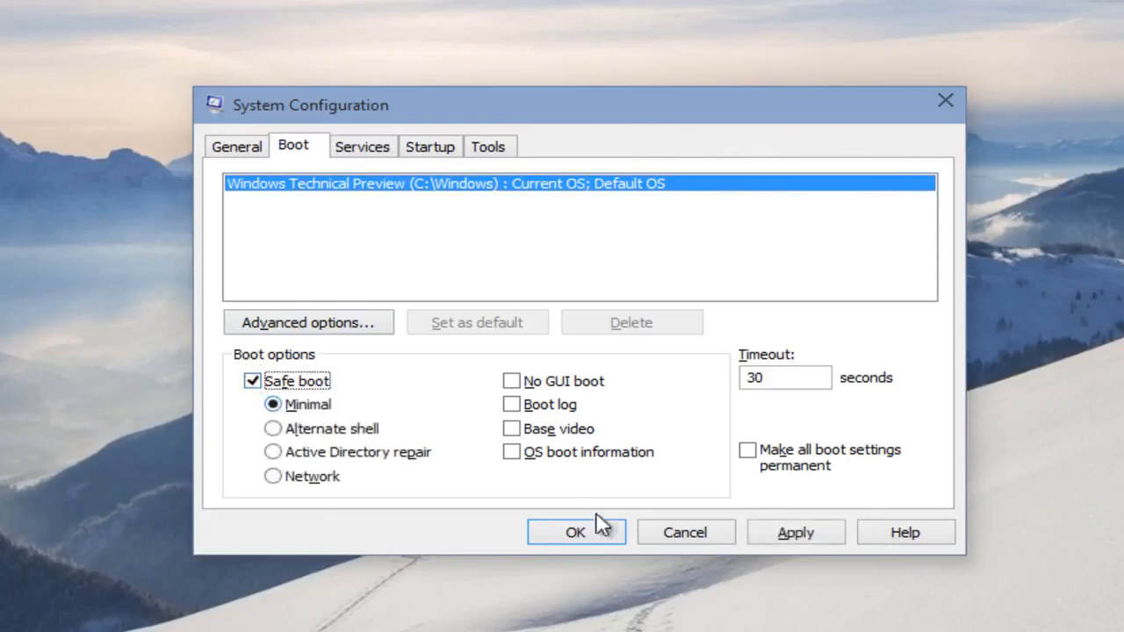
{"action": "left_click", "coordinate": [794, 531]}
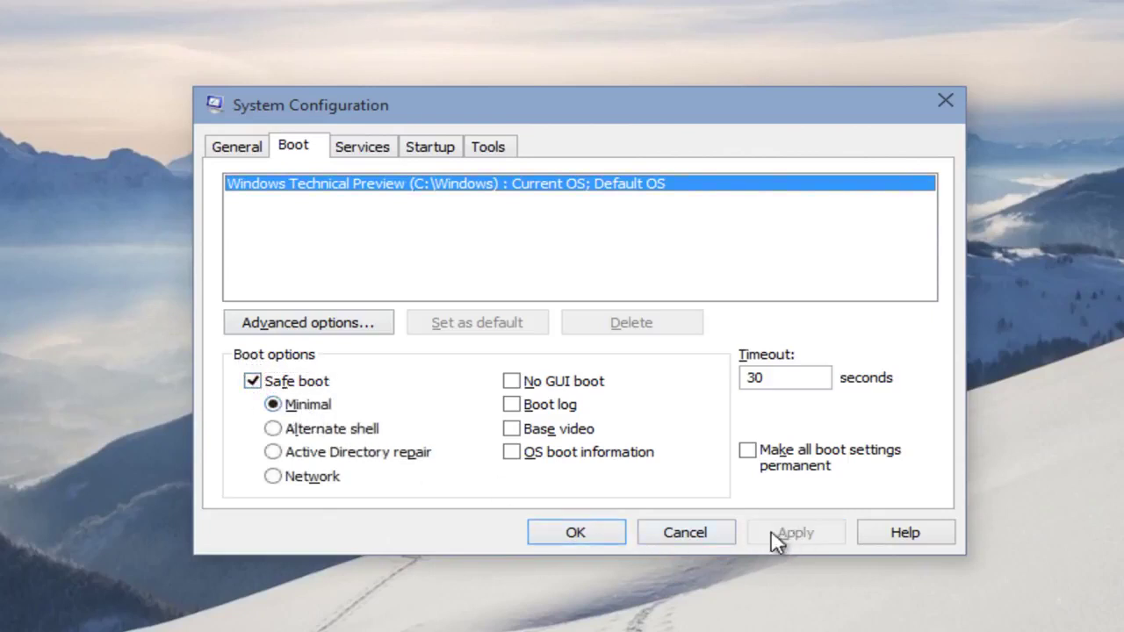
{"action": "left_click", "coordinate": [576, 532]}
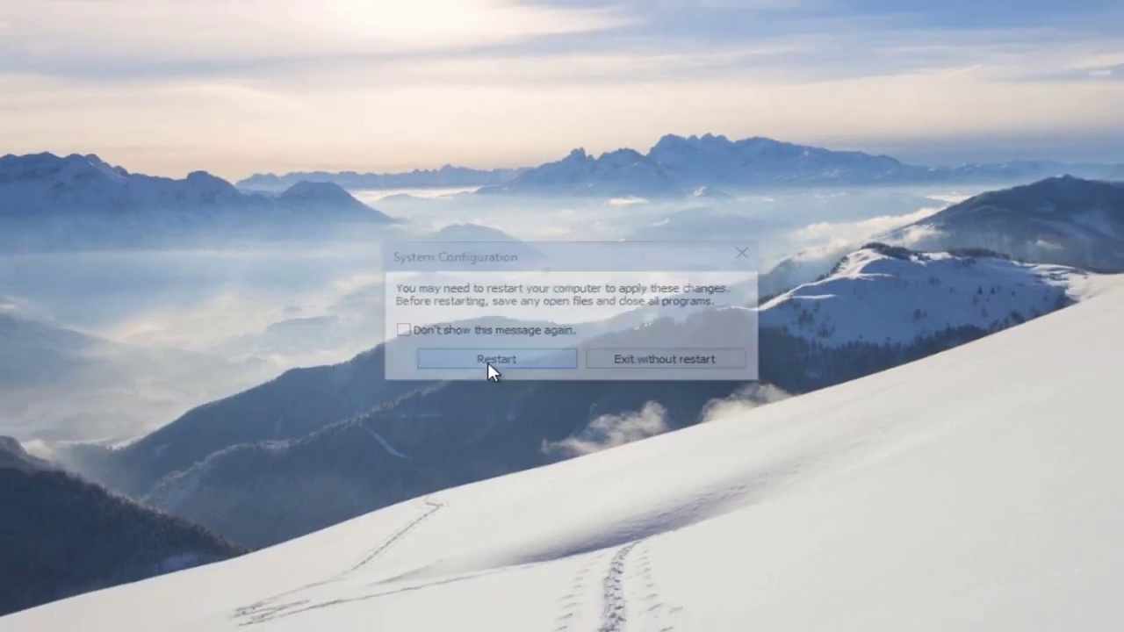
Restart into Safe Mode and submit the account password at the sign-in screen.
{"action": "left_click", "coordinate": [487, 368]}
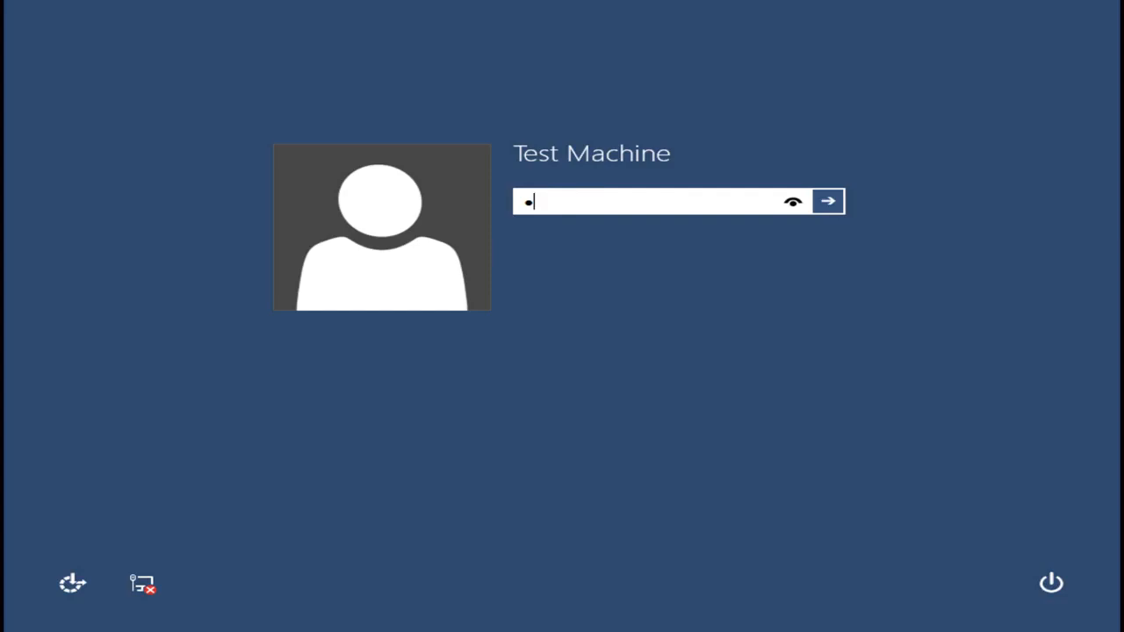
{"action": "type", "text": "••••••"}
{"action": "key", "text": "Return"}
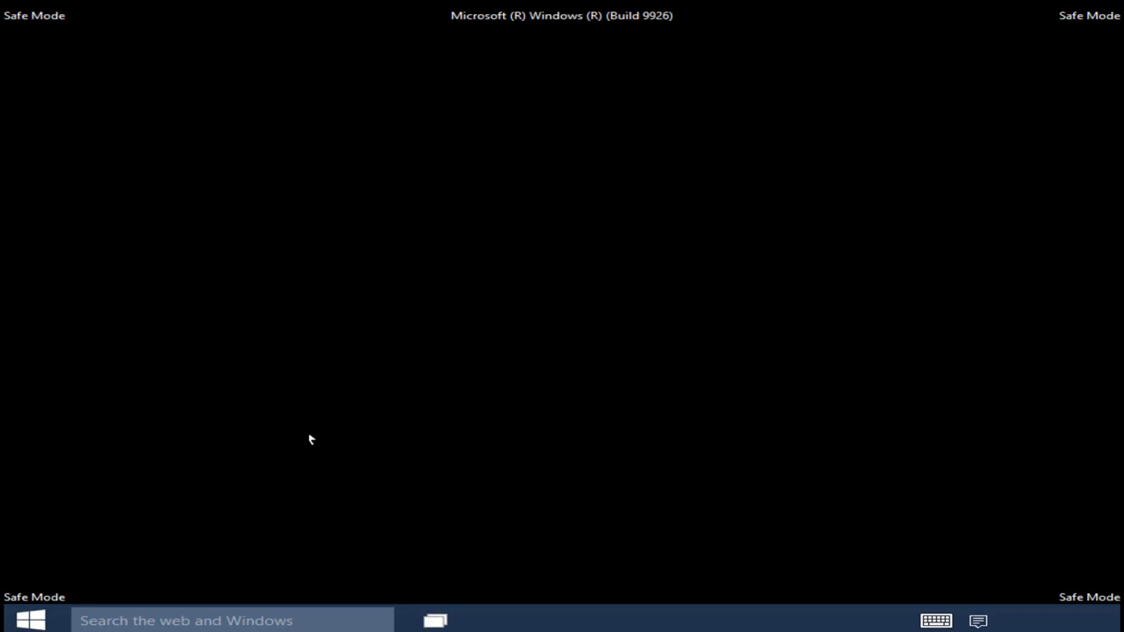
Reopen System Configuration from the Safe Mode desktop's Start button.
{"action": "left_click", "coordinate": [32, 621]}
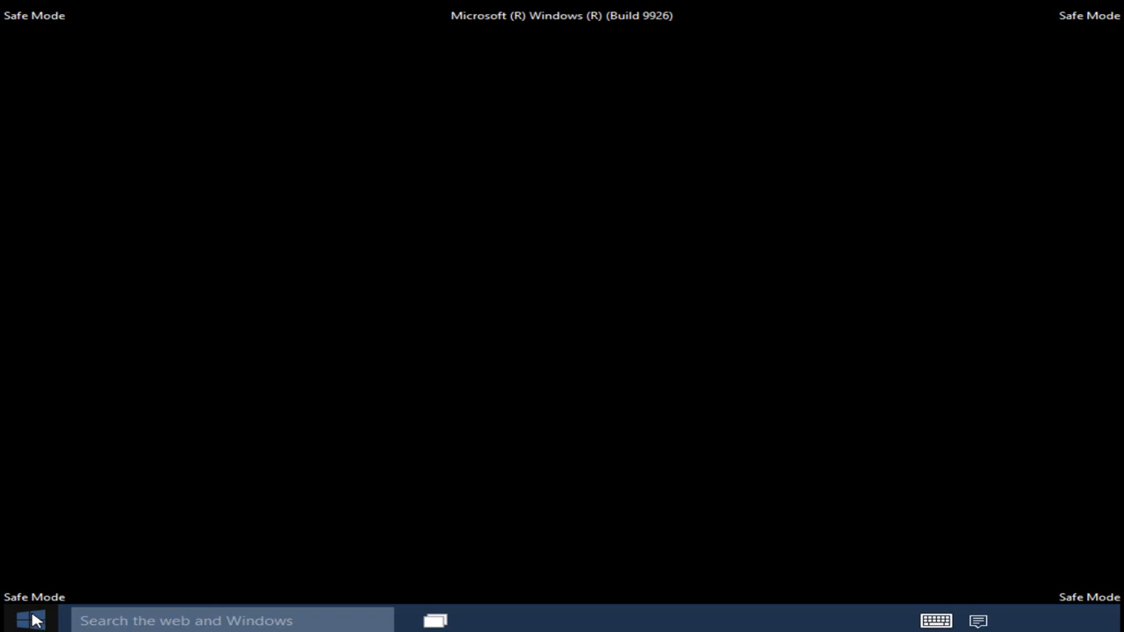
Turn Safe boot off in the Boot settings and confirm, reaching the restart prompt.
{"action": "right_click", "coordinate": [36, 620]}
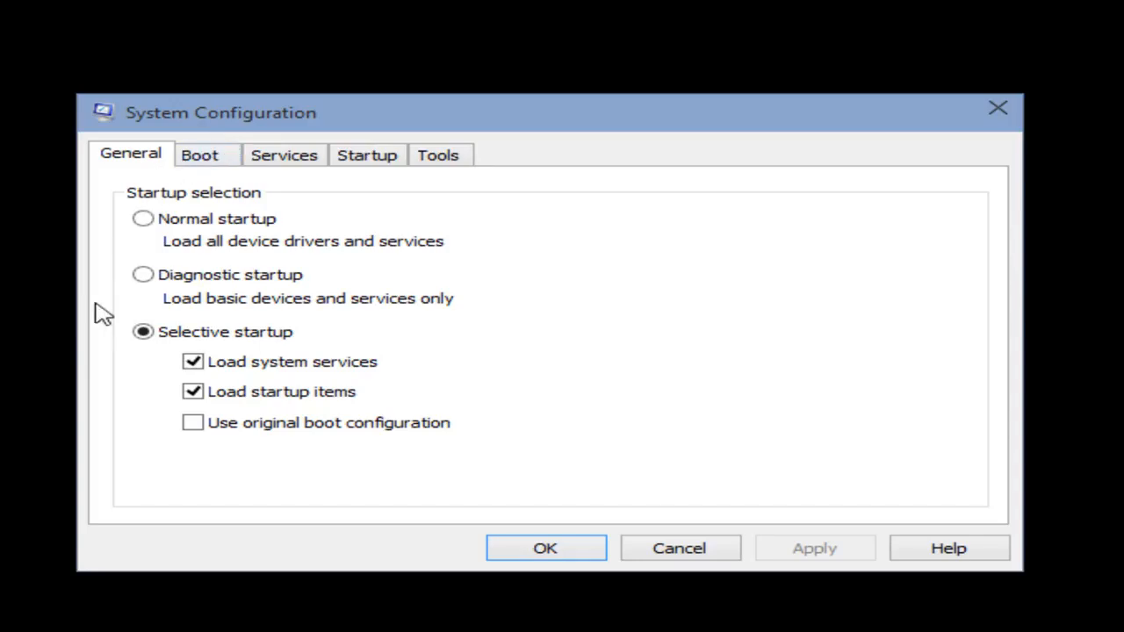
{"action": "left_click", "coordinate": [200, 155]}
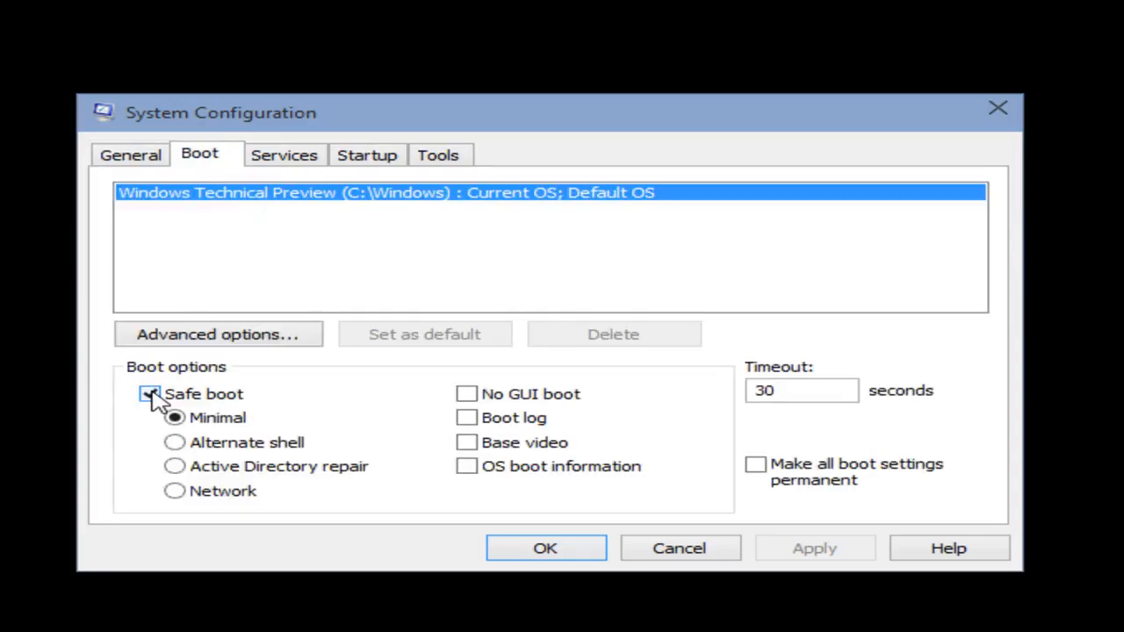
{"action": "left_click", "coordinate": [151, 394]}
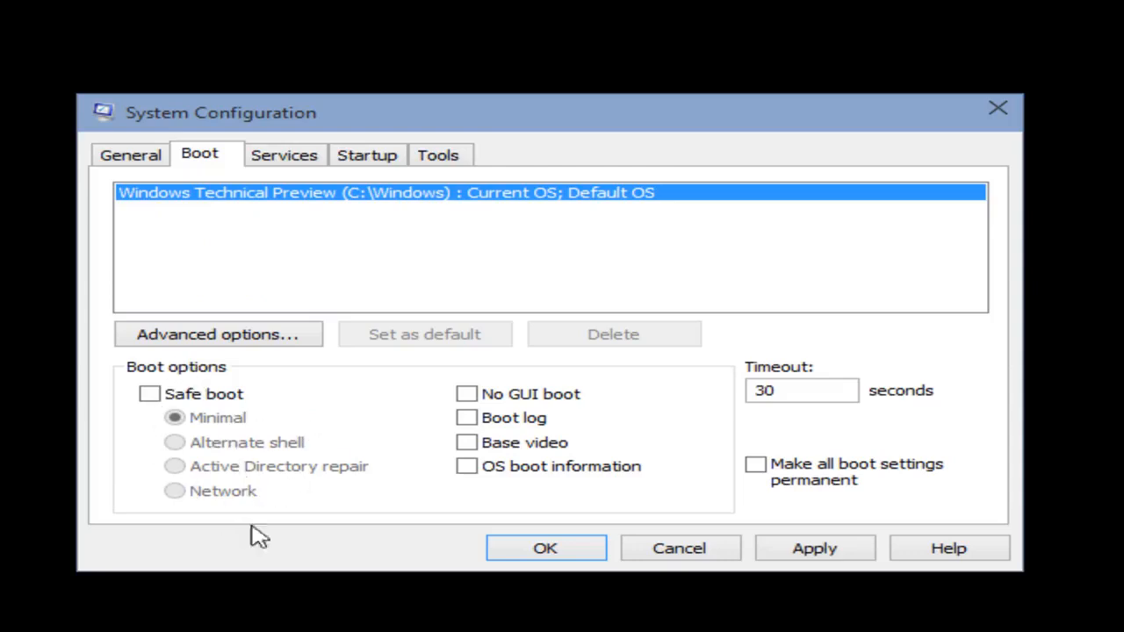
{"action": "left_click", "coordinate": [815, 549]}
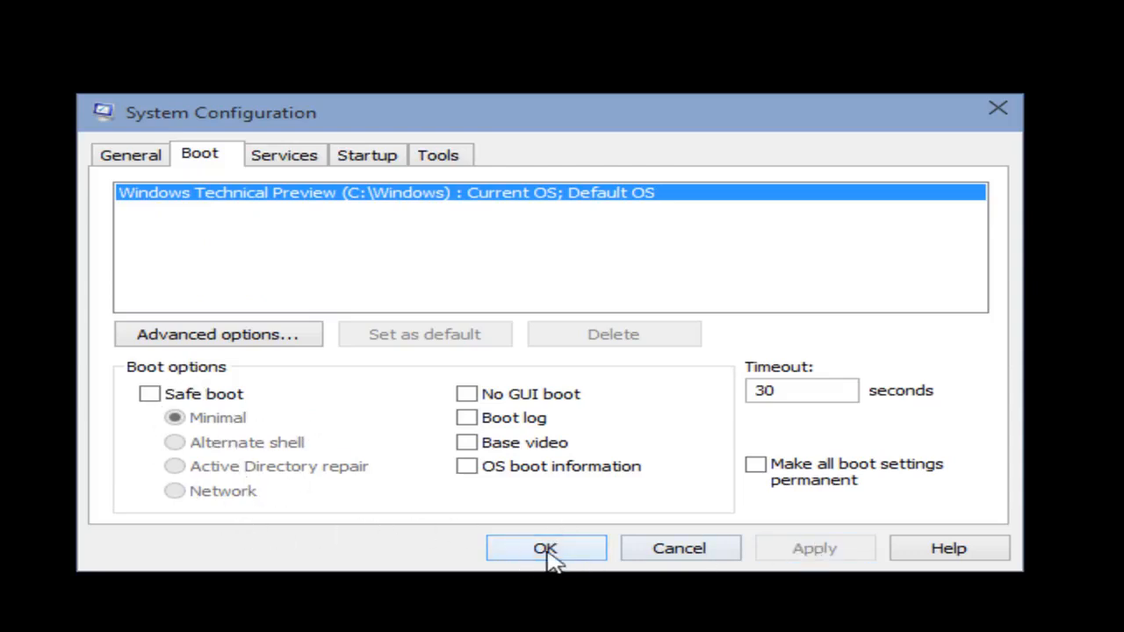
{"action": "left_click", "coordinate": [545, 549]}
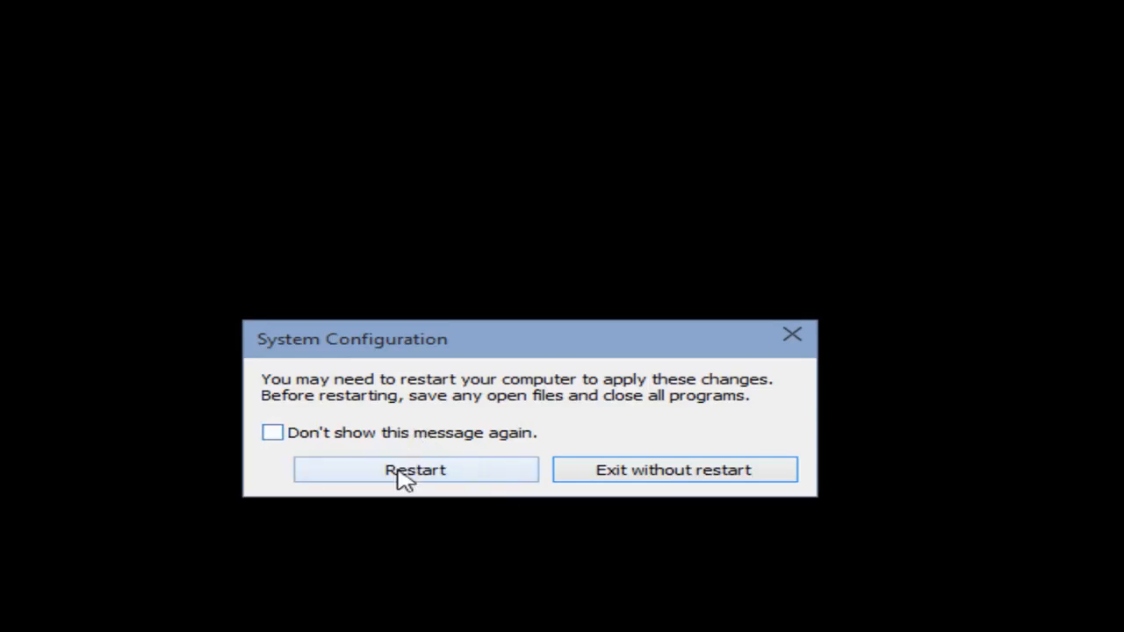
Restart the computer from the prompt so Windows boots normally to the sign-in screen.
{"action": "left_click", "coordinate": [404, 470]}
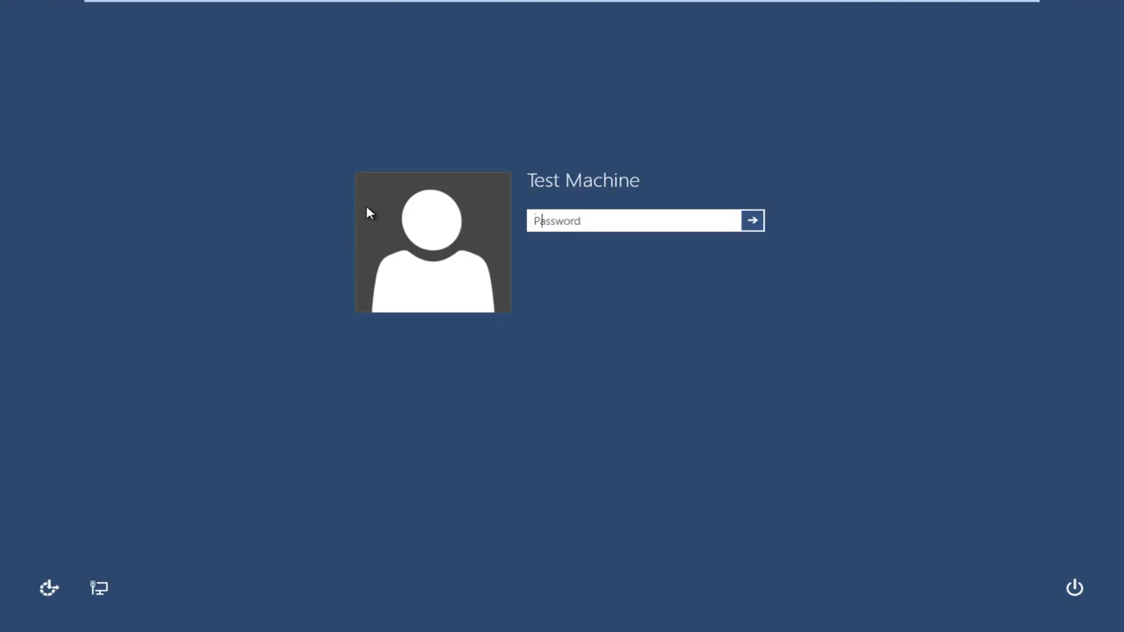
{"action": "type", "text": "********"}
Submit the account password to sign in to the normal Windows desktop.
{"action": "key", "text": "Return"}
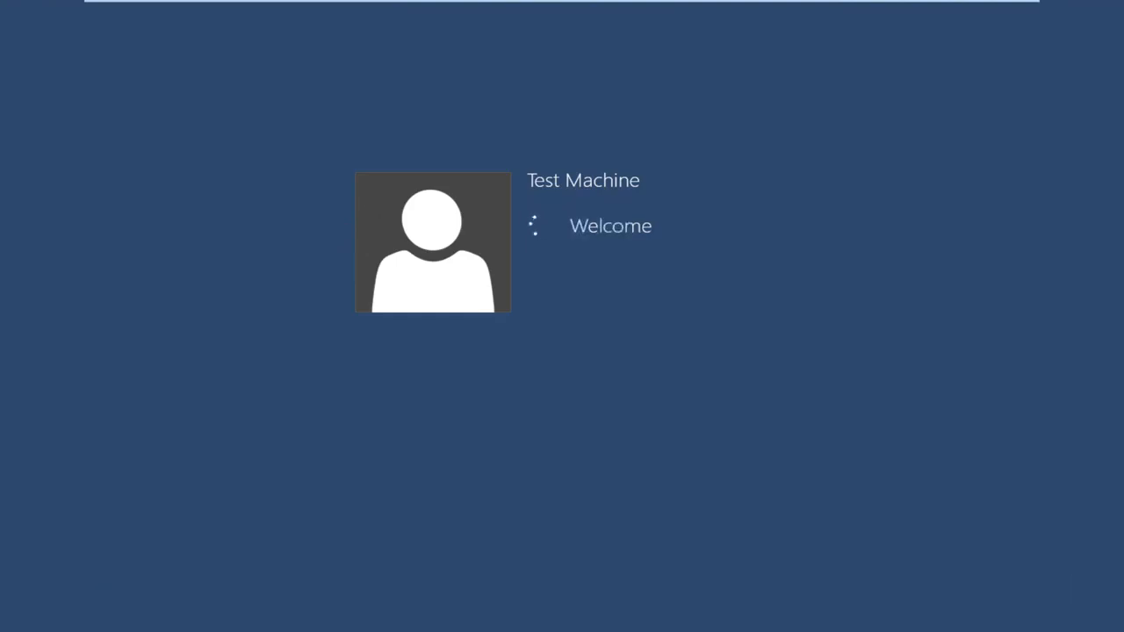